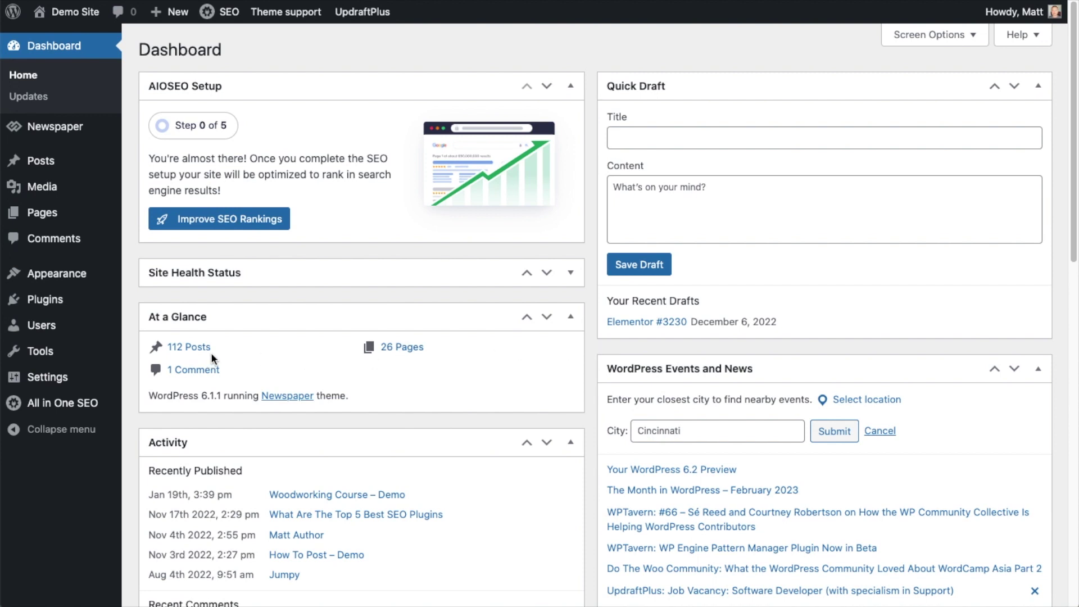
Open the All in One SEO Feature Manager from the admin sidebar.
{"action": "mouse_move", "coordinate": [35, 404]}
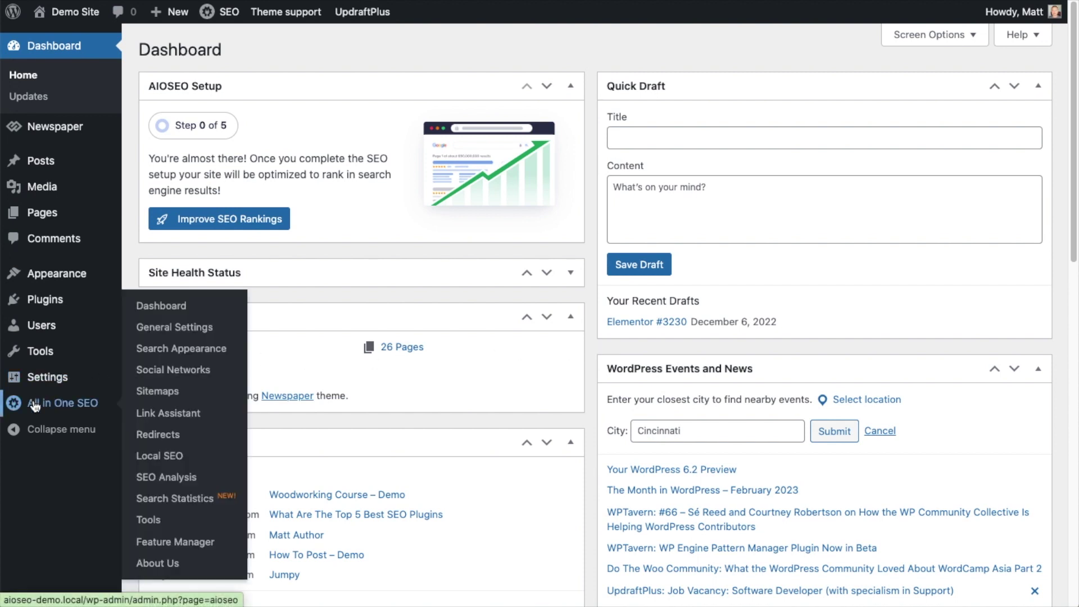
{"action": "left_click", "coordinate": [184, 541]}
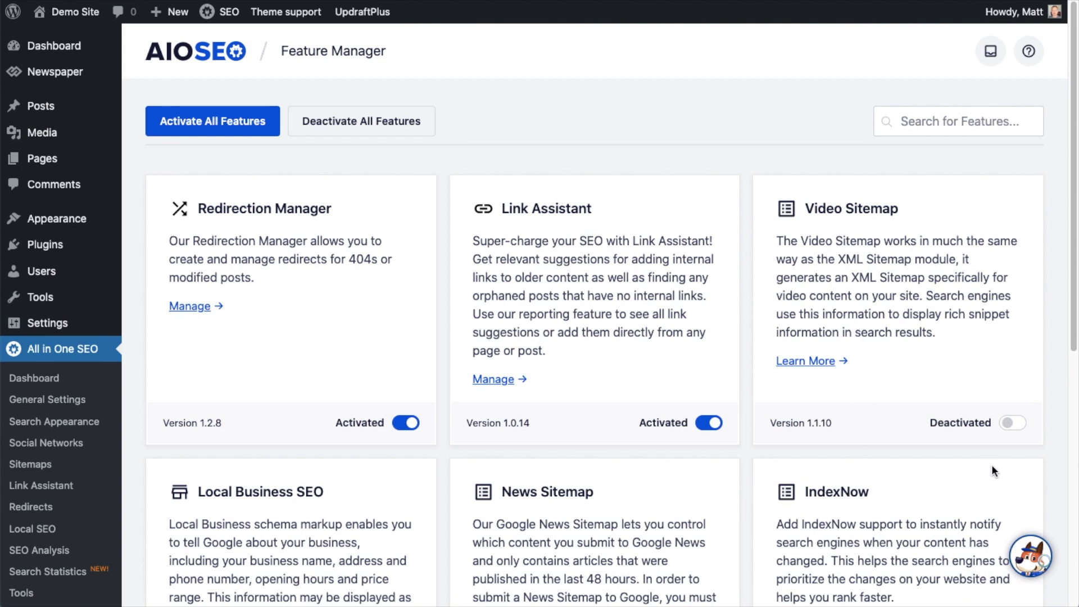
Switch the Video Sitemap card's toggle from Deactivated to Activated.
{"action": "left_click", "coordinate": [1014, 424]}
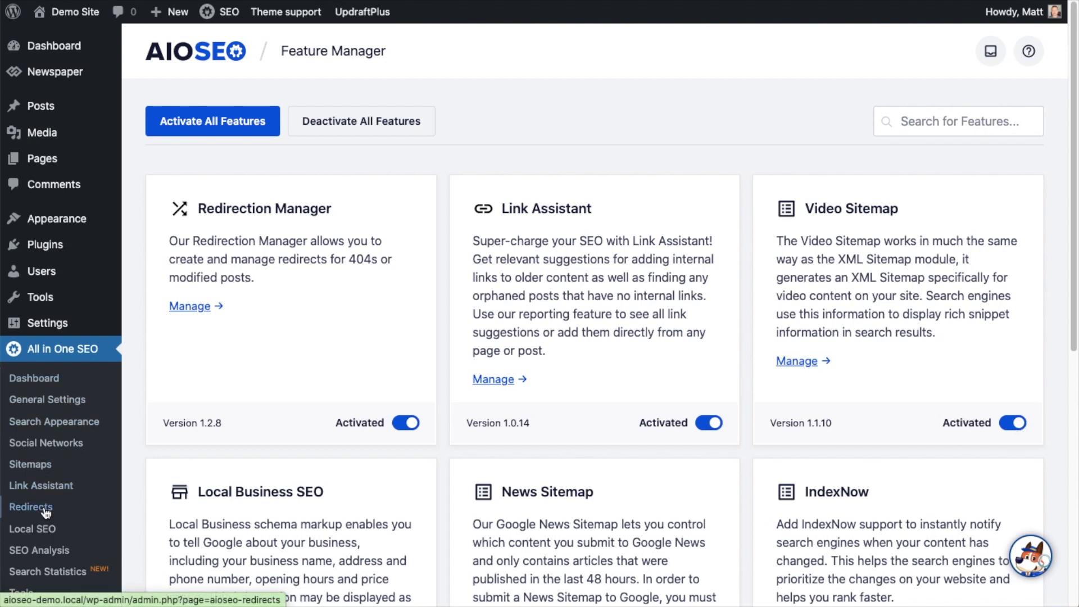
Show the Video Sitemap tab under AIOSEO Sitemaps and toggle Enable Sitemap off and on.
{"action": "left_click", "coordinate": [31, 465]}
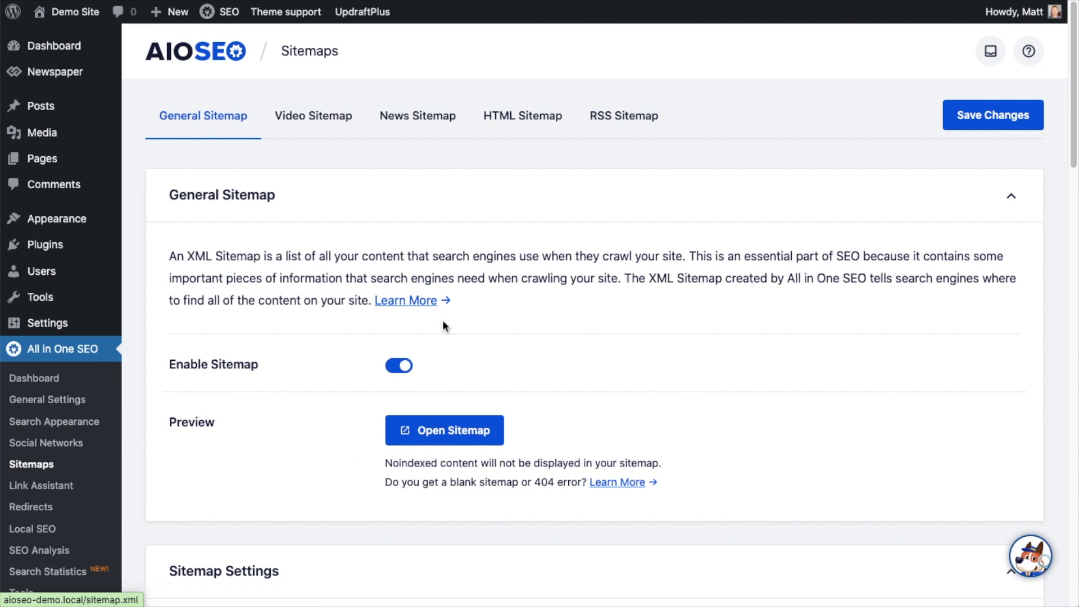
{"action": "left_click", "coordinate": [313, 119]}
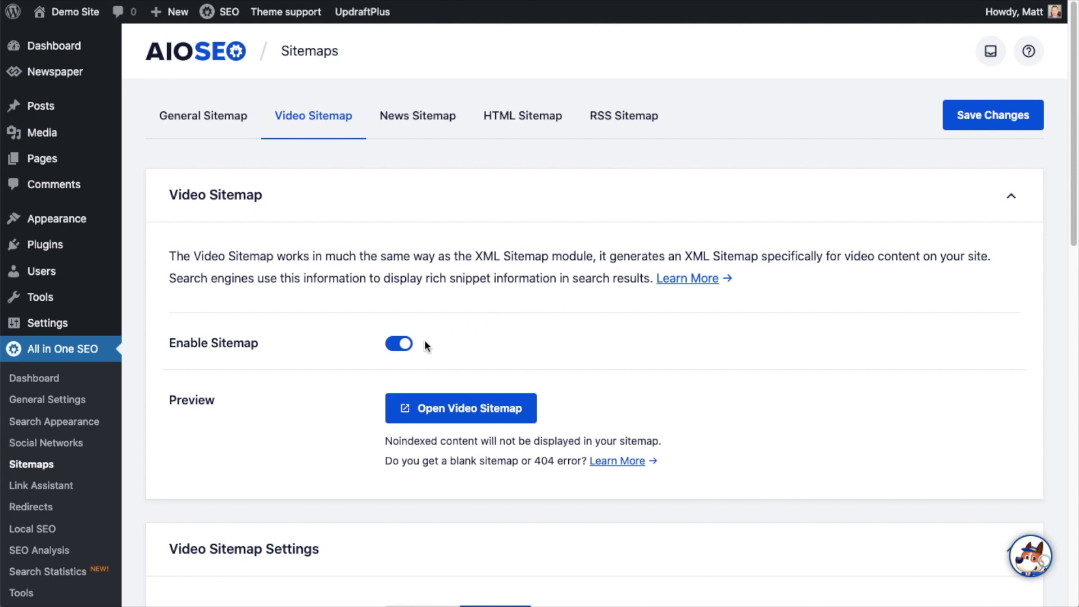
{"action": "left_click", "coordinate": [400, 344]}
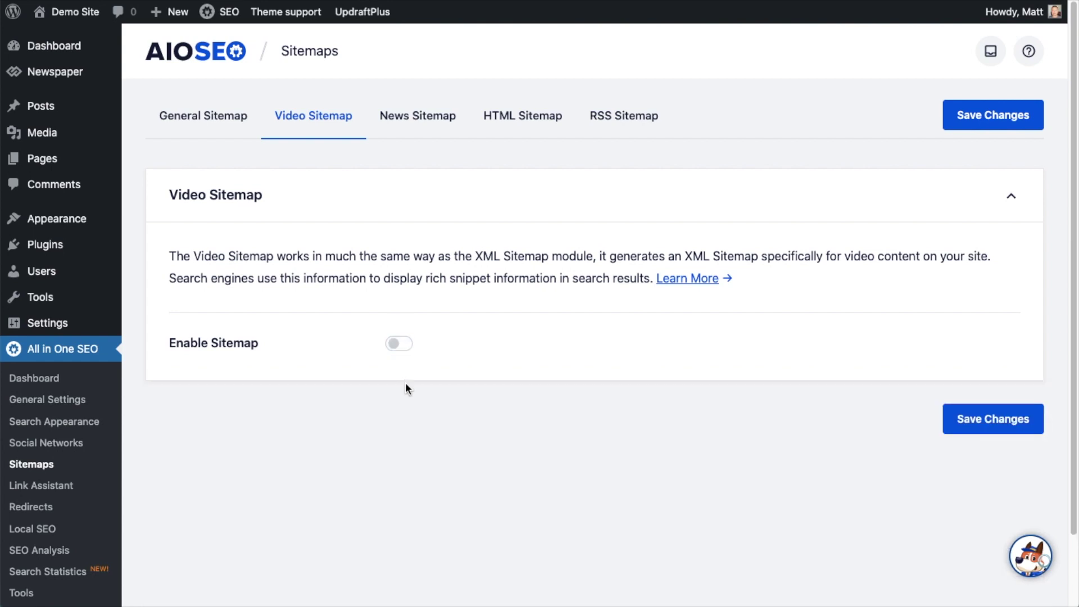
{"action": "left_click", "coordinate": [399, 344]}
Preview the generated video sitemap index in the browser.
{"action": "scroll", "coordinate": [322, 323], "scroll_direction": "down", "scroll_amount": 5}
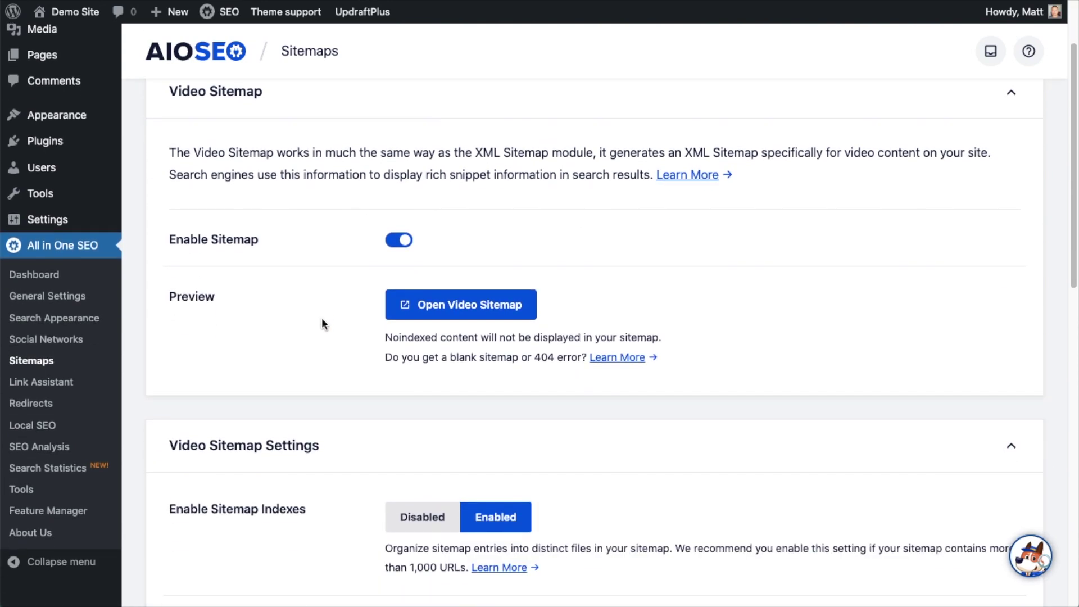
{"action": "scroll", "coordinate": [322, 324], "scroll_direction": "down", "scroll_amount": 1}
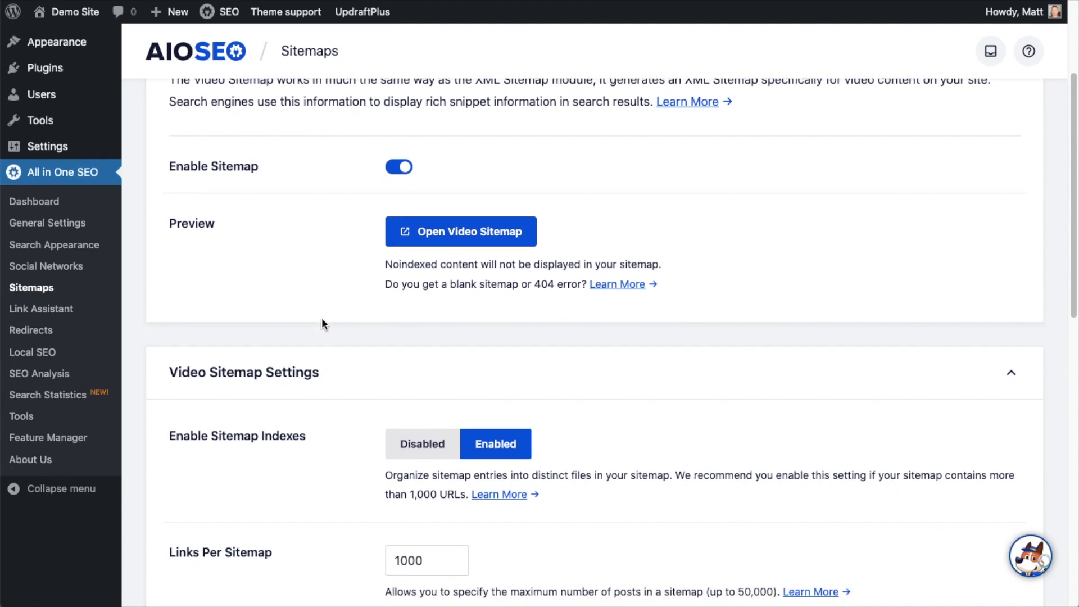
{"action": "left_click", "coordinate": [456, 242]}
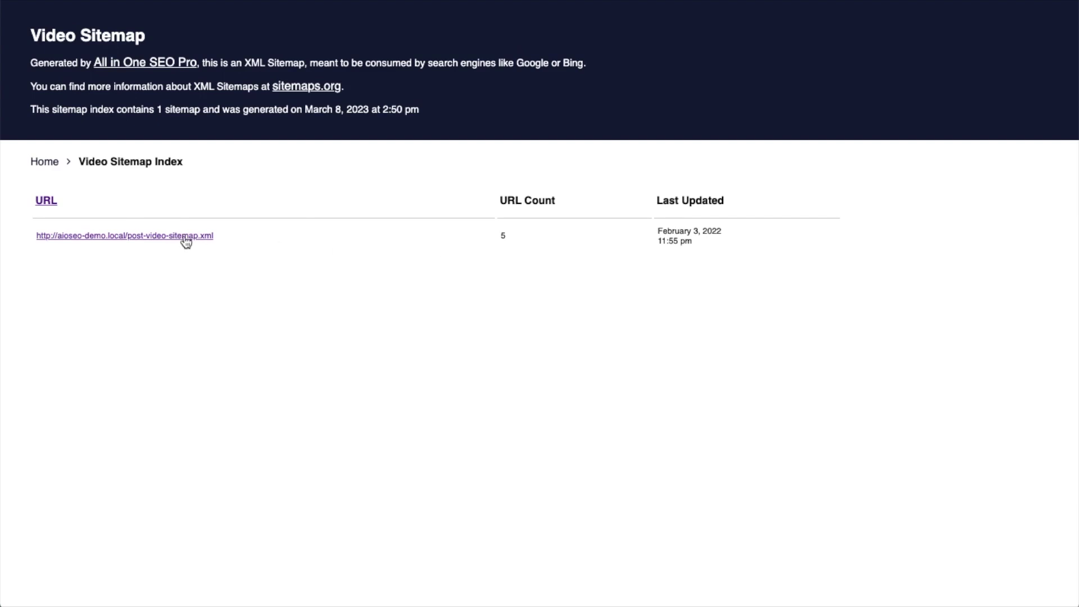
Review the five URLs in post-video-sitemap.xml, then close the tab to return to settings.
{"action": "left_click", "coordinate": [117, 239]}
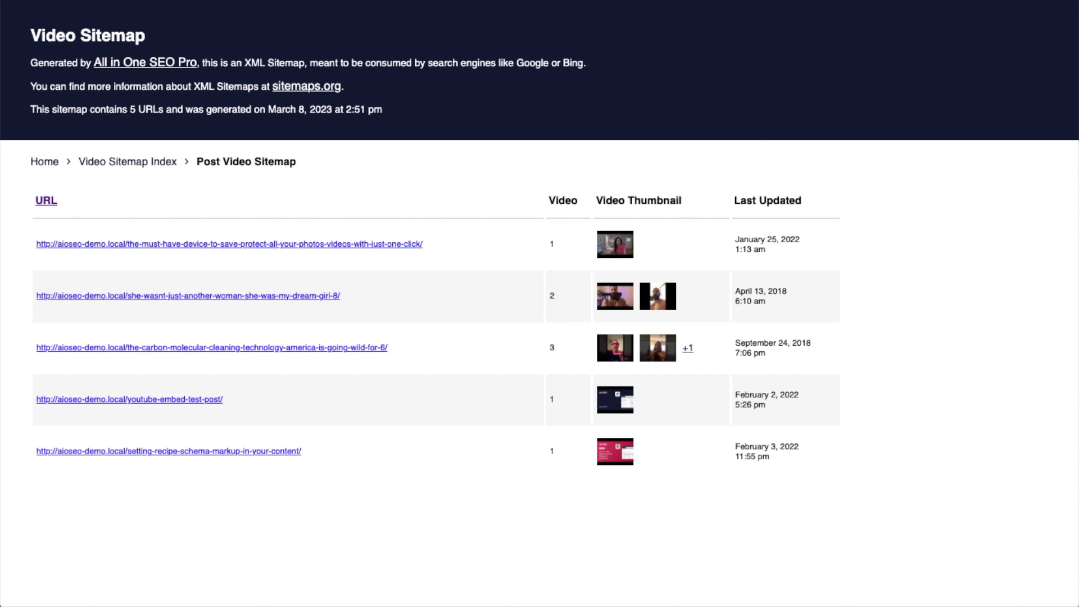
{"action": "key", "text": "super+w"}
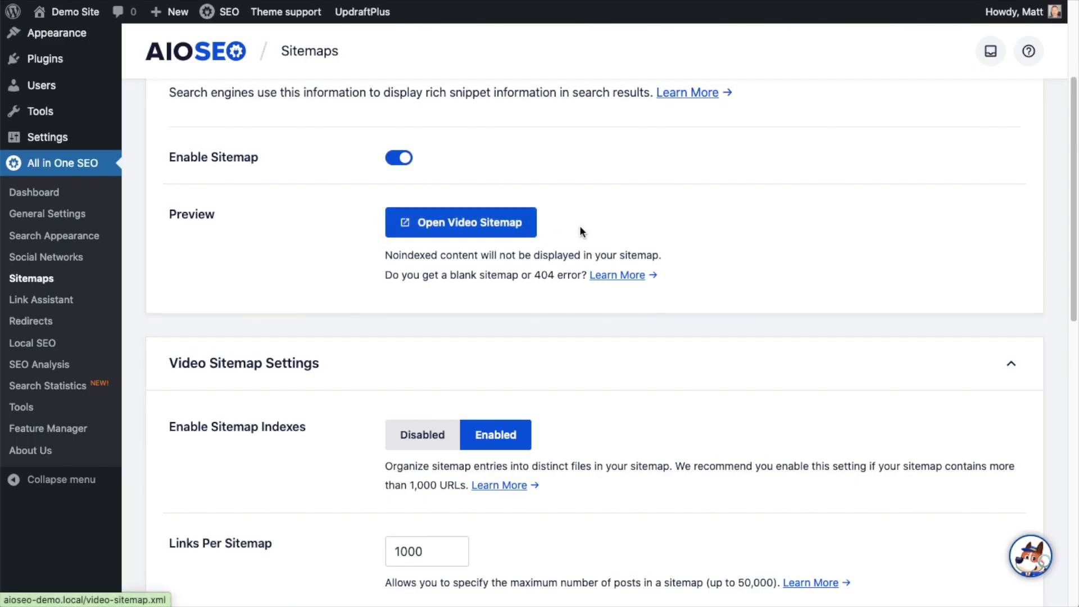
{"action": "scroll", "coordinate": [602, 231], "scroll_direction": "down", "scroll_amount": 4}
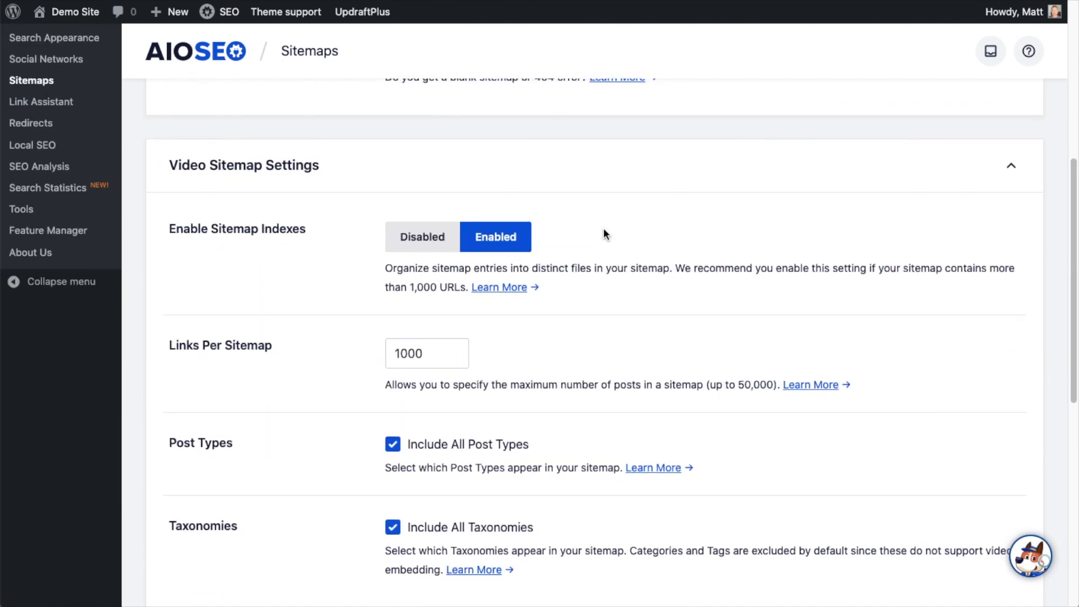
{"action": "scroll", "coordinate": [603, 234], "scroll_direction": "down", "scroll_amount": 1}
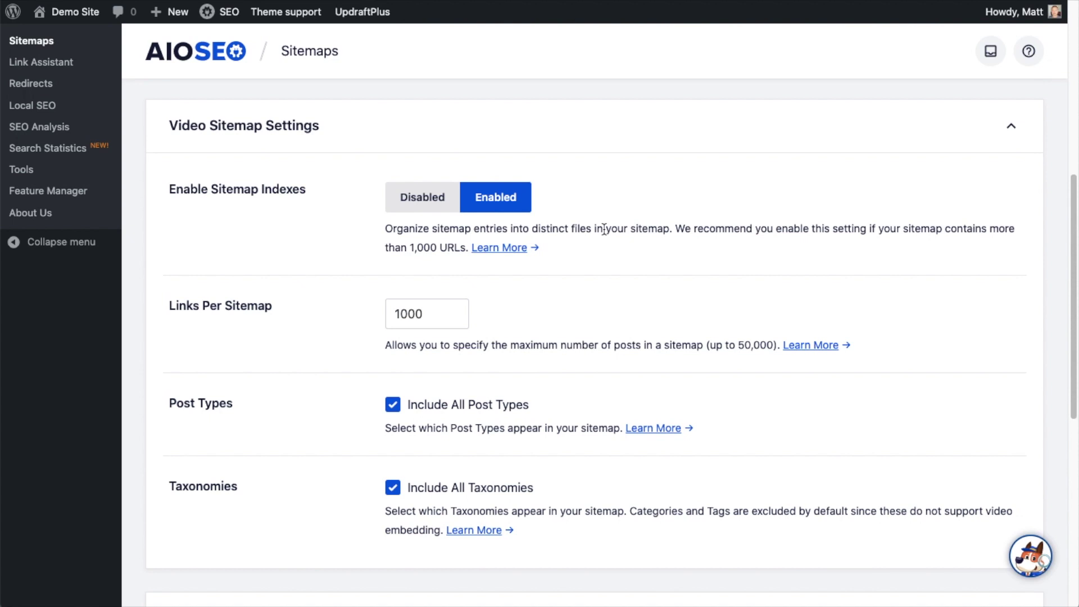
{"action": "left_click", "coordinate": [430, 197]}
{"action": "left_click", "coordinate": [490, 199]}
{"action": "scroll", "coordinate": [498, 199], "scroll_direction": "down", "scroll_amount": 4}
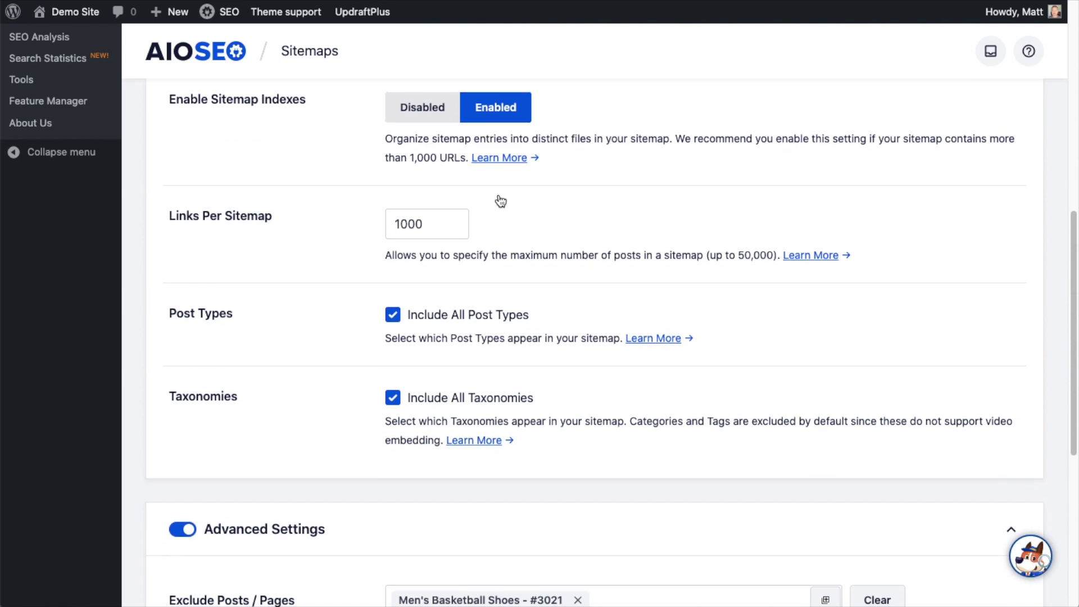
{"action": "scroll", "coordinate": [498, 199], "scroll_direction": "up", "scroll_amount": 1}
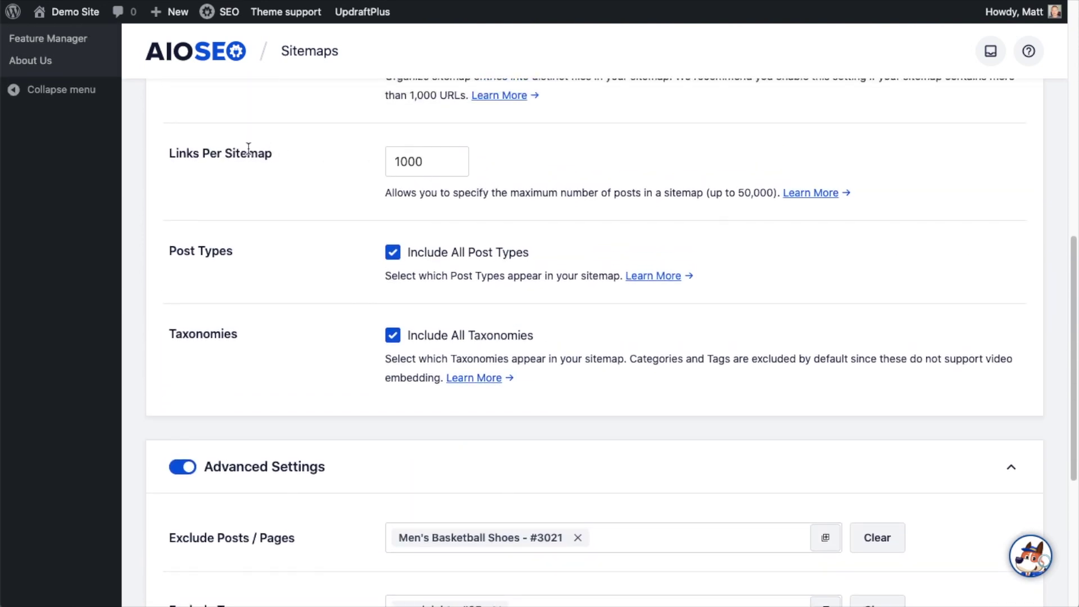
{"action": "scroll", "coordinate": [534, 185], "scroll_direction": "up", "scroll_amount": 3}
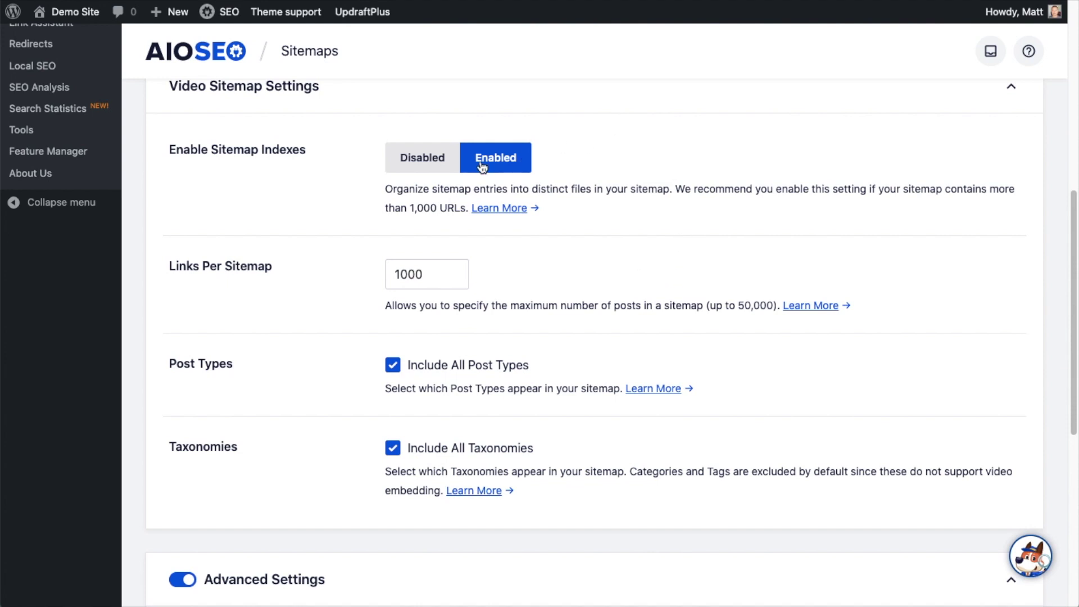
{"action": "scroll", "coordinate": [430, 322], "scroll_direction": "down", "scroll_amount": 2}
Replace the Links Per Sitemap value of 1000 with 500.
{"action": "left_click", "coordinate": [412, 221]}
{"action": "double_click", "coordinate": [411, 220]}
{"action": "type", "text": "500"}
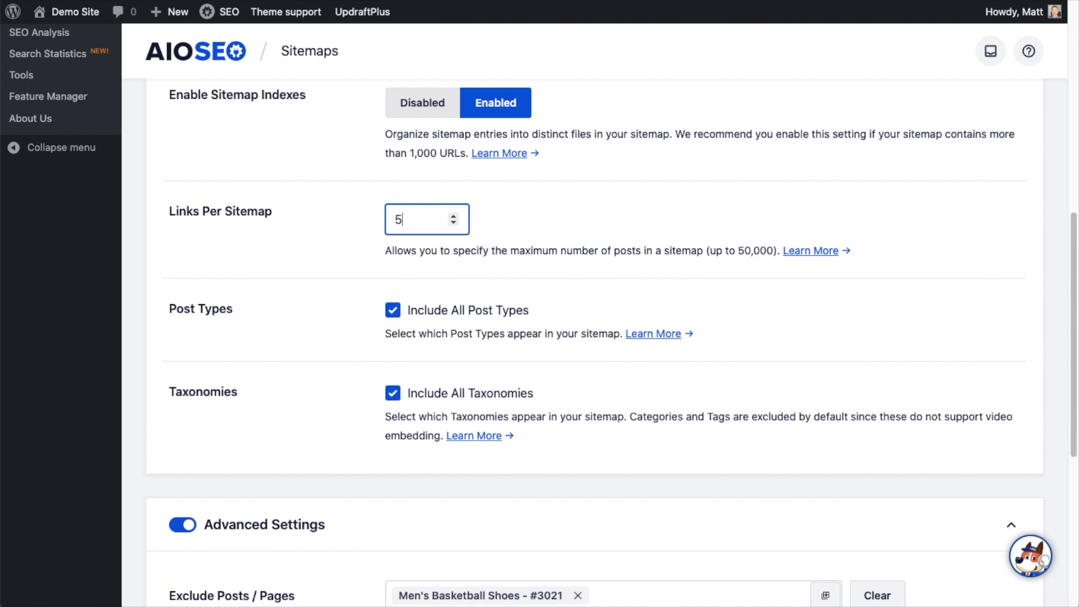
{"action": "left_click", "coordinate": [520, 204]}
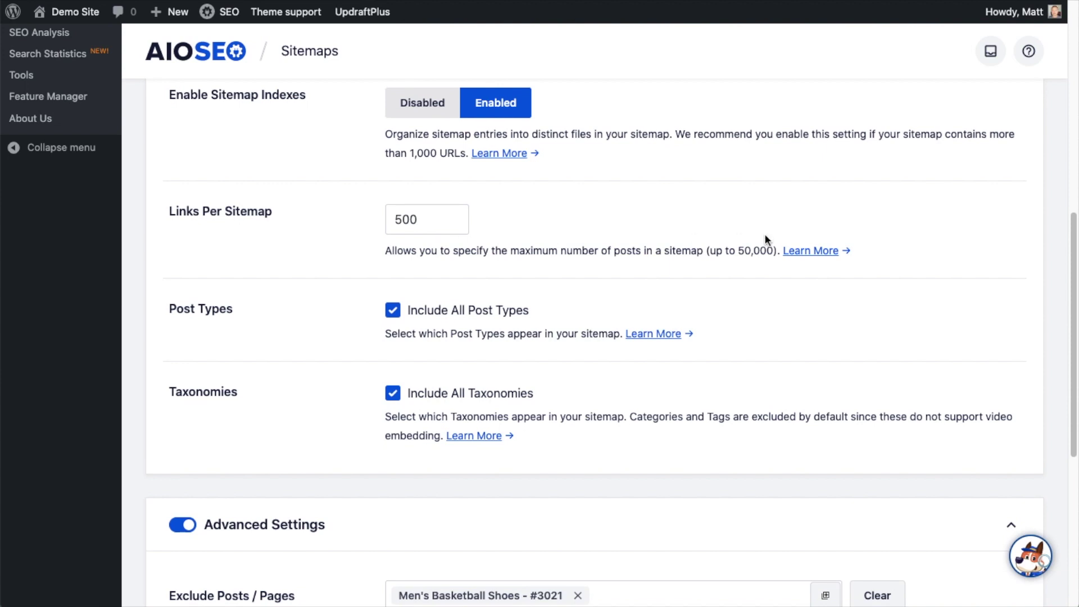
{"action": "scroll", "coordinate": [575, 211], "scroll_direction": "down", "scroll_amount": 3}
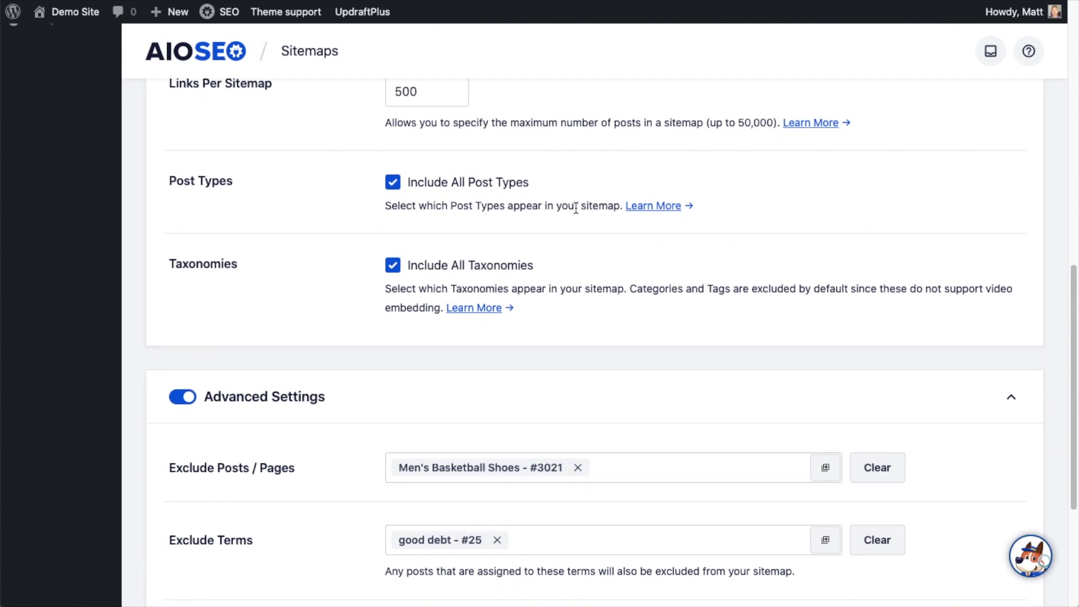
{"action": "left_click", "coordinate": [392, 182]}
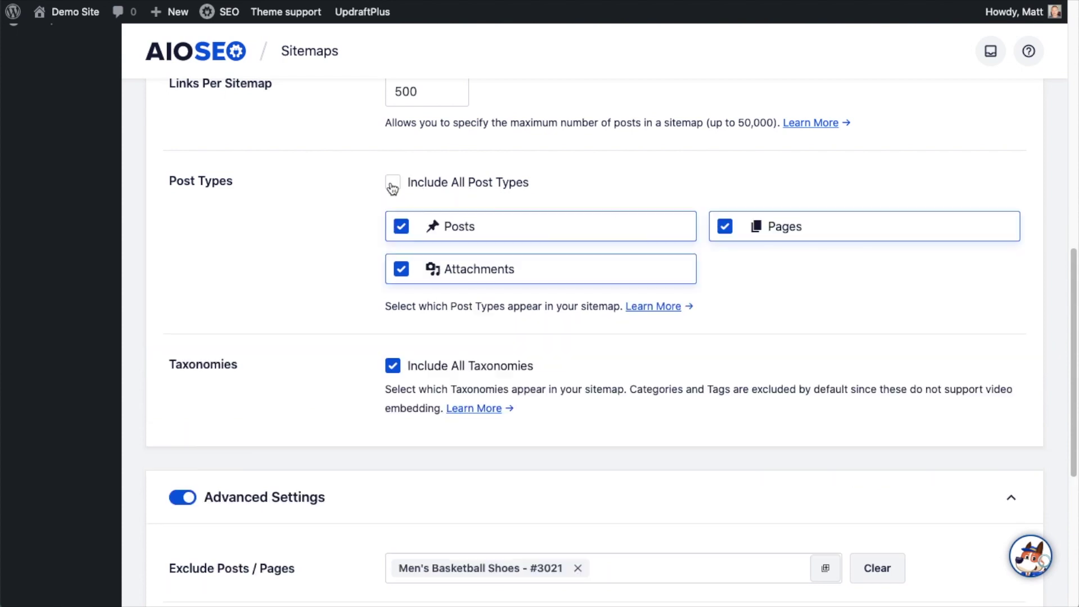
{"action": "left_click", "coordinate": [401, 226]}
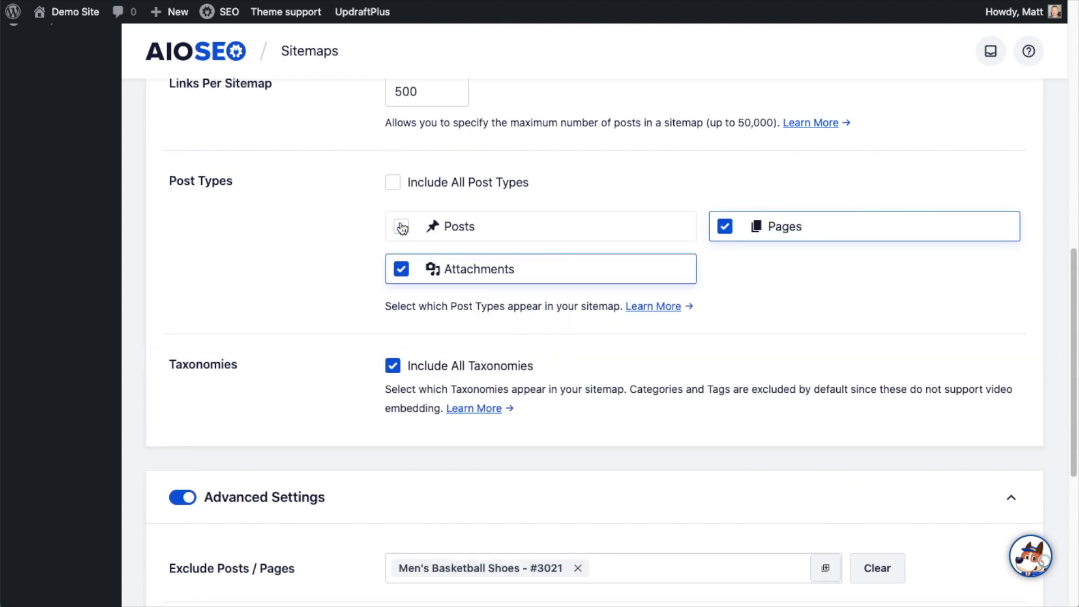
{"action": "left_click", "coordinate": [400, 269]}
{"action": "left_click", "coordinate": [403, 228]}
{"action": "left_click", "coordinate": [725, 226]}
{"action": "left_click", "coordinate": [400, 269]}
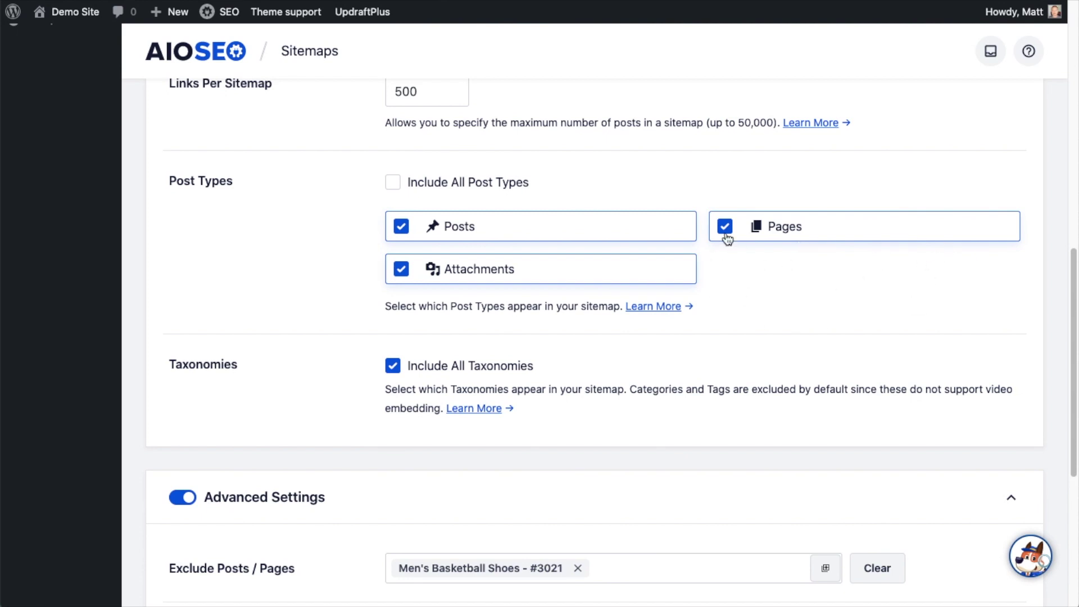
{"action": "left_click", "coordinate": [396, 184]}
{"action": "scroll", "coordinate": [321, 241], "scroll_direction": "down", "scroll_amount": 2}
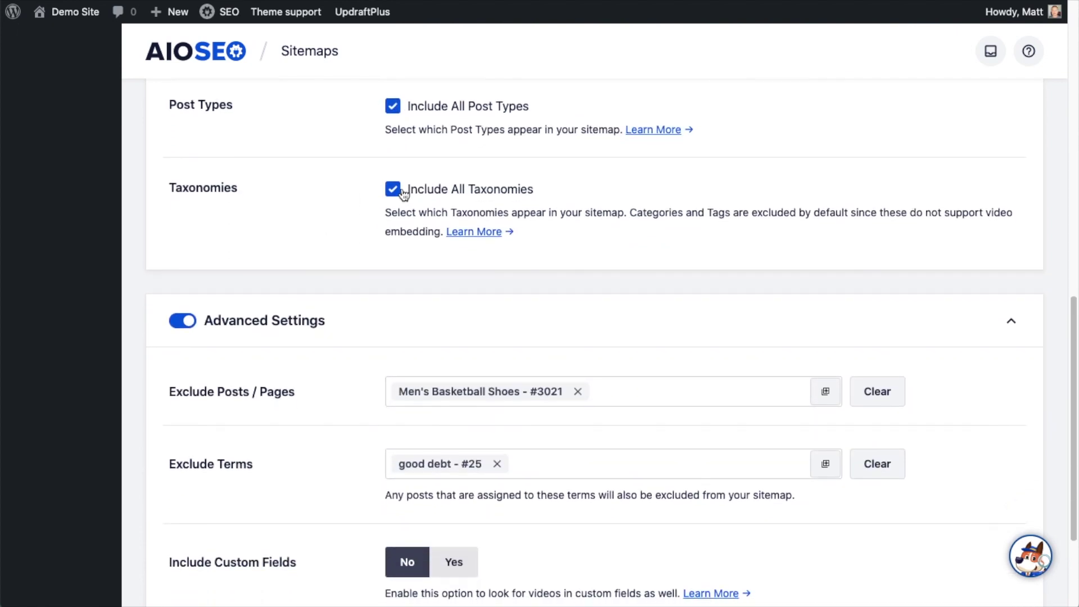
{"action": "left_click", "coordinate": [392, 190]}
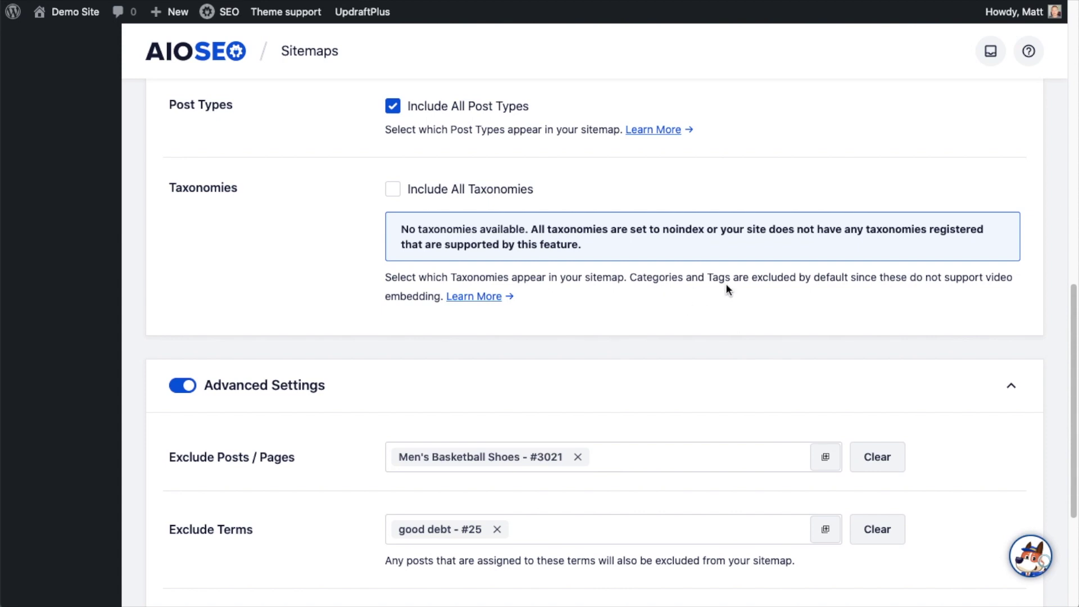
{"action": "left_click_drag", "start_coordinate": [386, 277], "coordinate": [781, 311]}
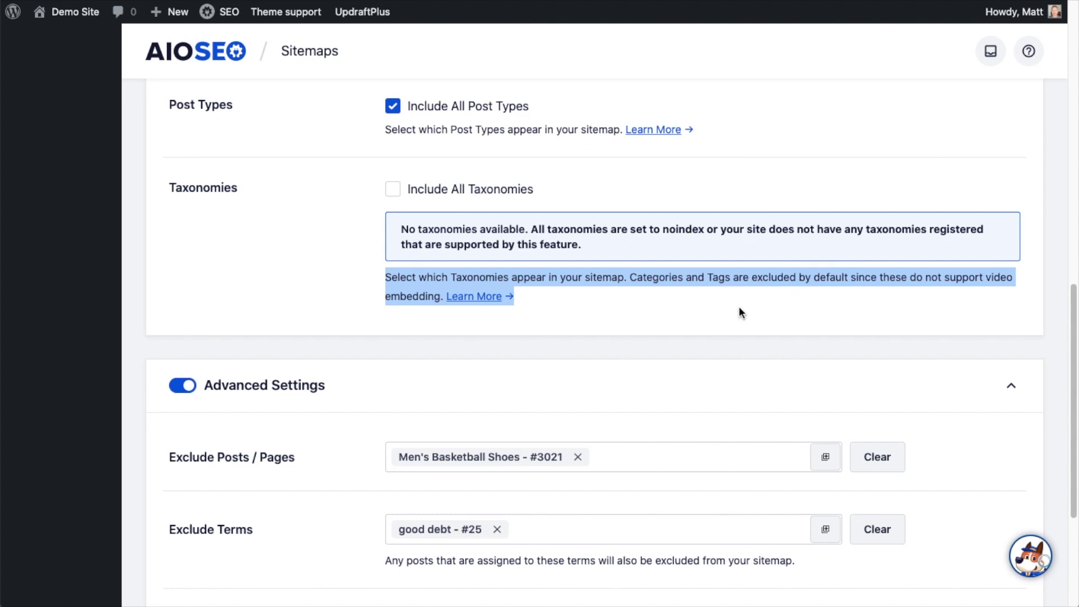
{"action": "left_click", "coordinate": [347, 269]}
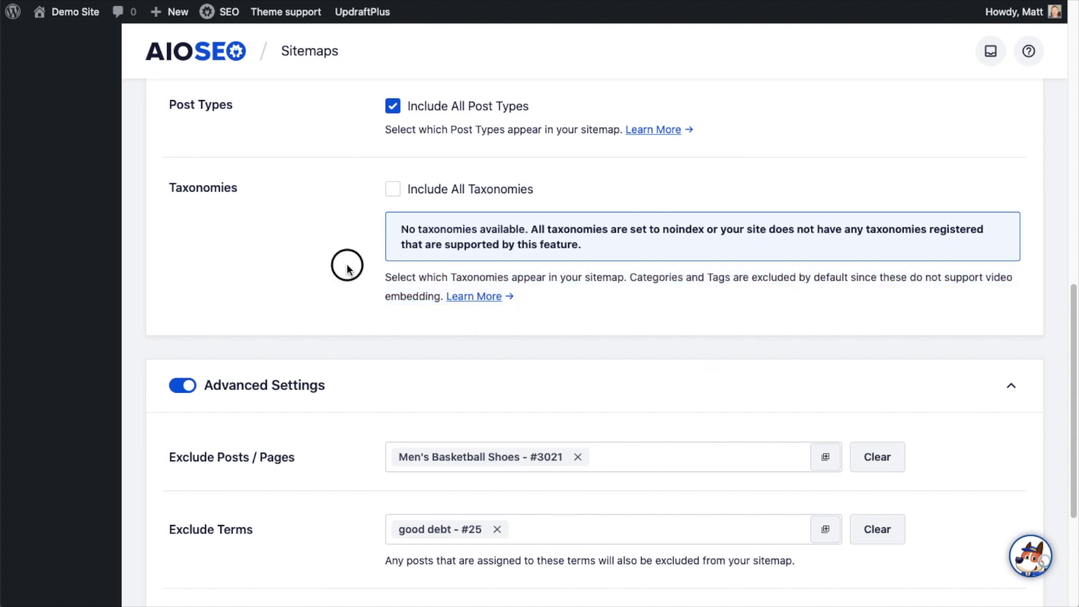
{"action": "left_click", "coordinate": [397, 192]}
{"action": "left_click", "coordinate": [397, 192]}
{"action": "left_click", "coordinate": [397, 192]}
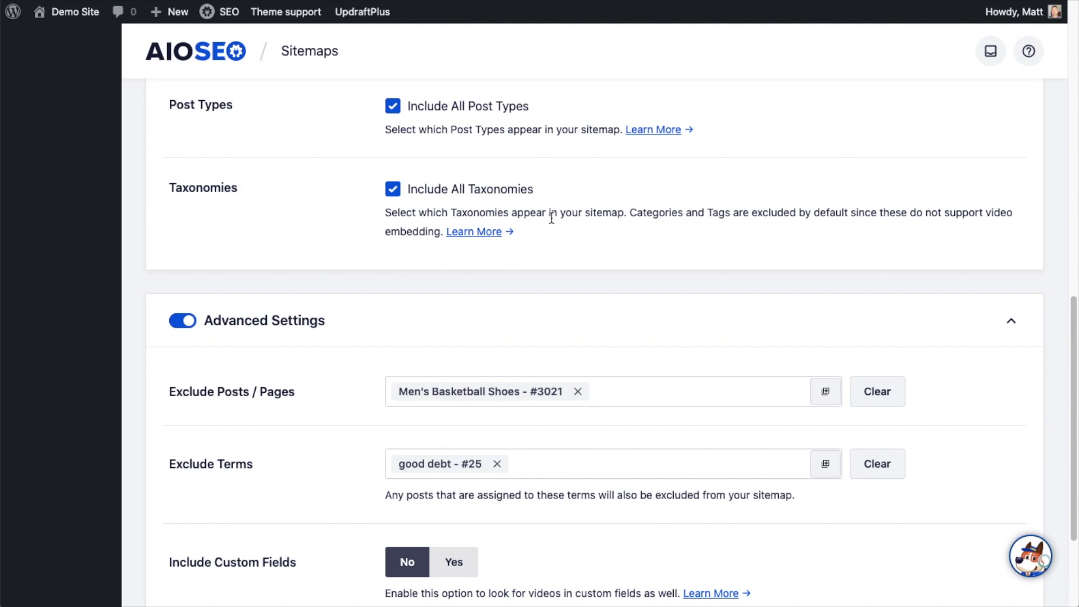
{"action": "scroll", "coordinate": [552, 219], "scroll_direction": "down", "scroll_amount": 5}
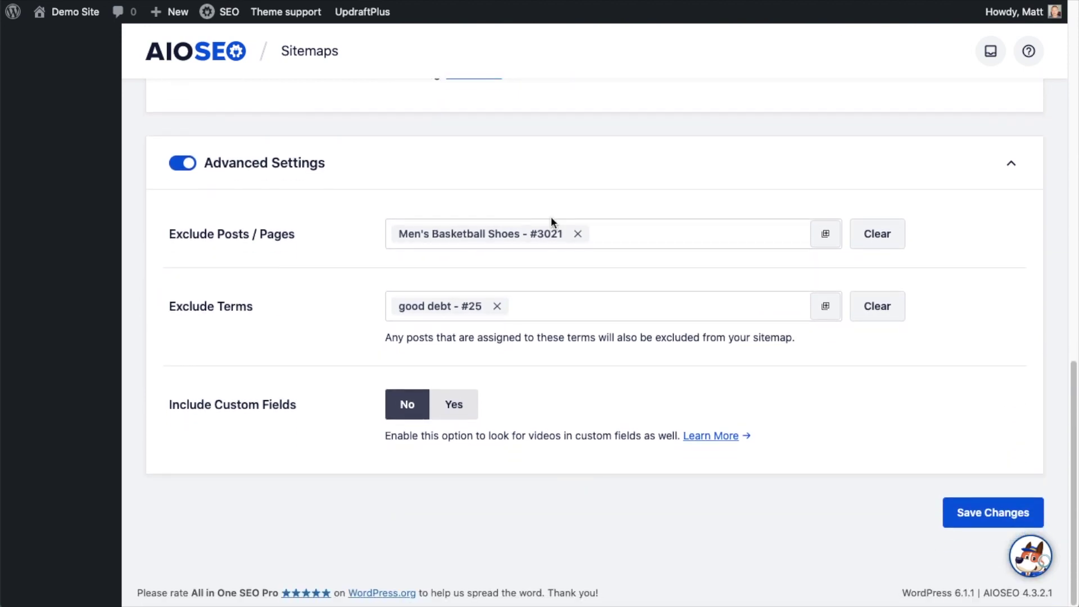
{"action": "left_click", "coordinate": [182, 163]}
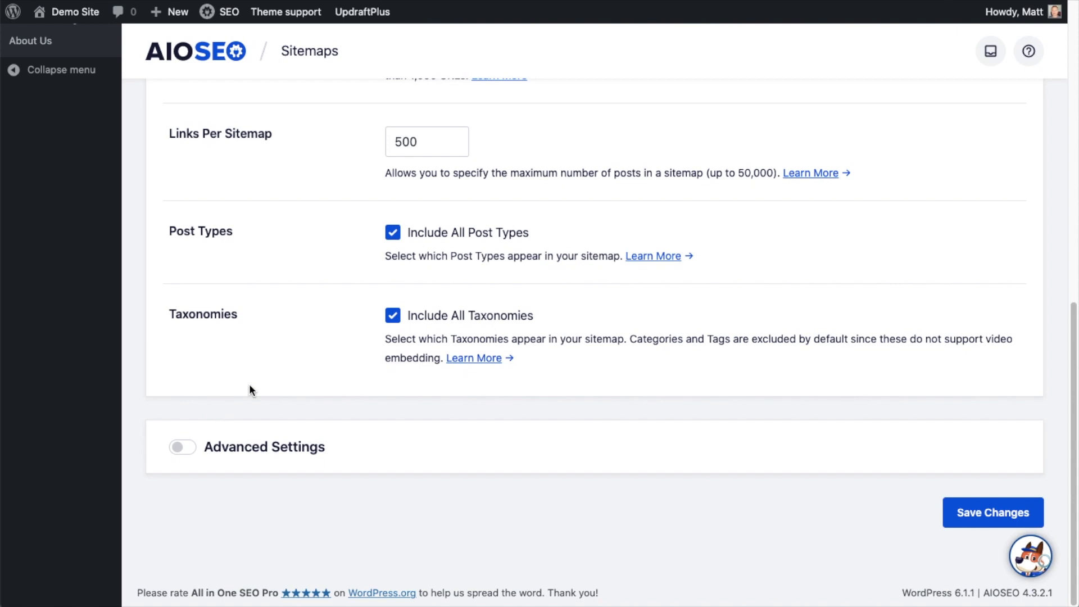
{"action": "left_click", "coordinate": [180, 446]}
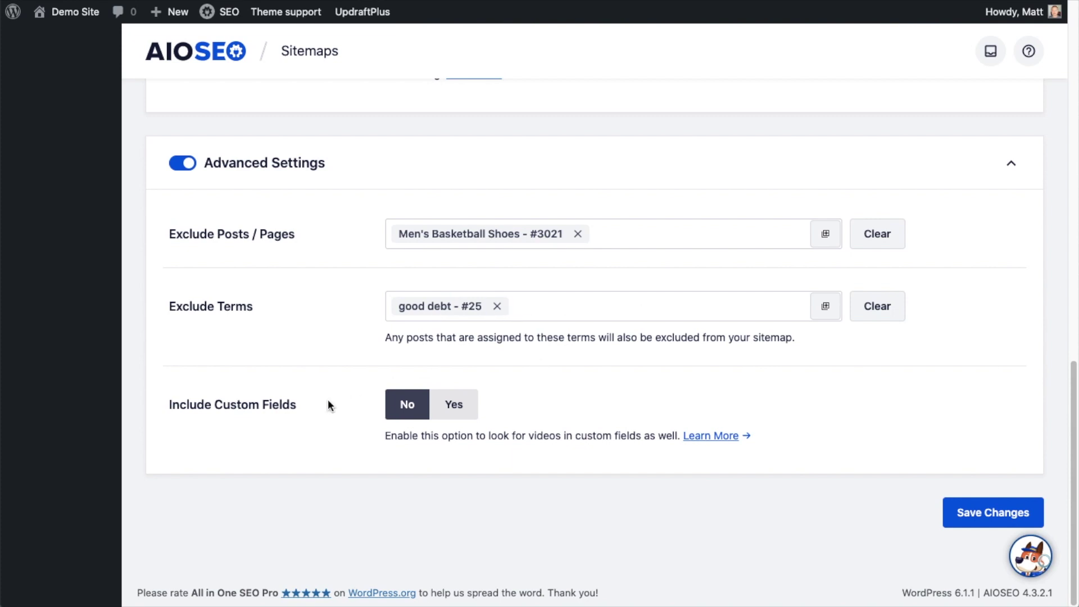
{"action": "left_click", "coordinate": [463, 410]}
{"action": "left_click", "coordinate": [417, 409]}
Save the video sitemap settings and browse the AIOSEO docs' Getting Started articles.
{"action": "left_click", "coordinate": [973, 525]}
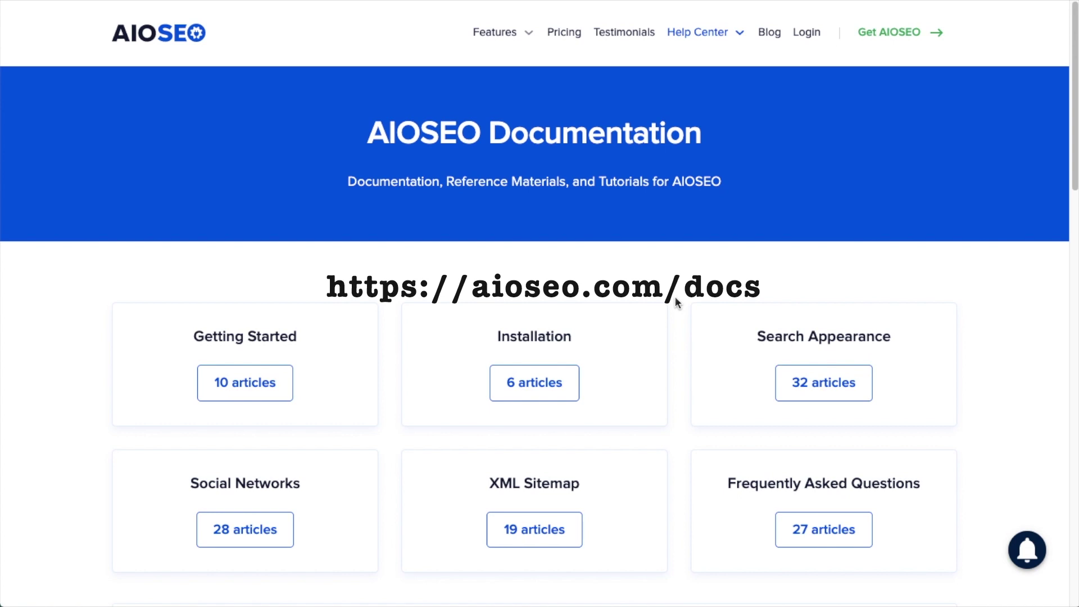
{"action": "scroll", "coordinate": [677, 302], "scroll_direction": "down", "scroll_amount": 4}
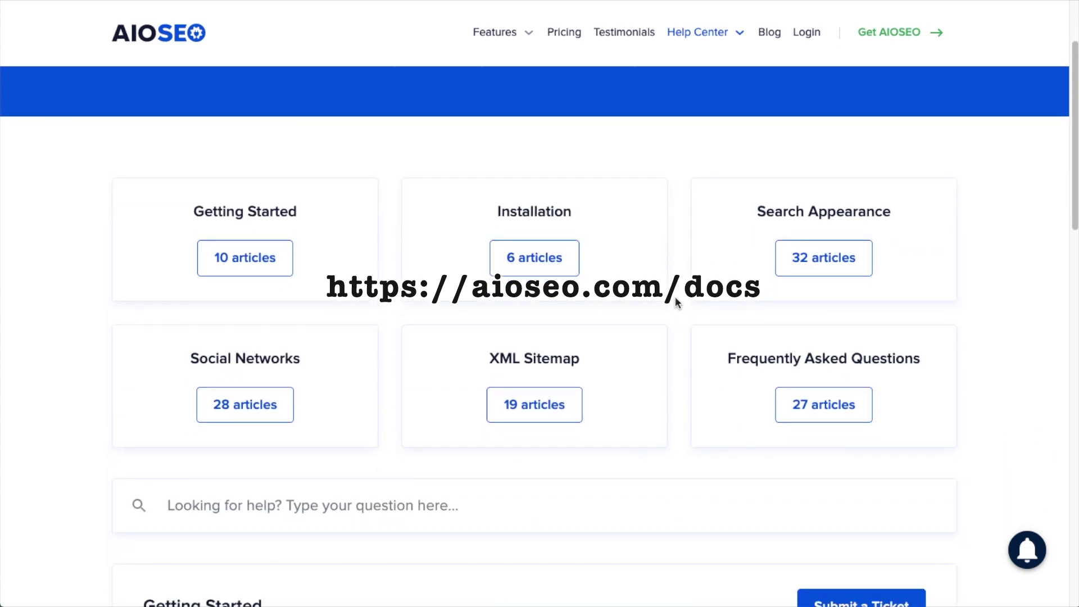
{"action": "scroll", "coordinate": [677, 303], "scroll_direction": "down", "scroll_amount": 5}
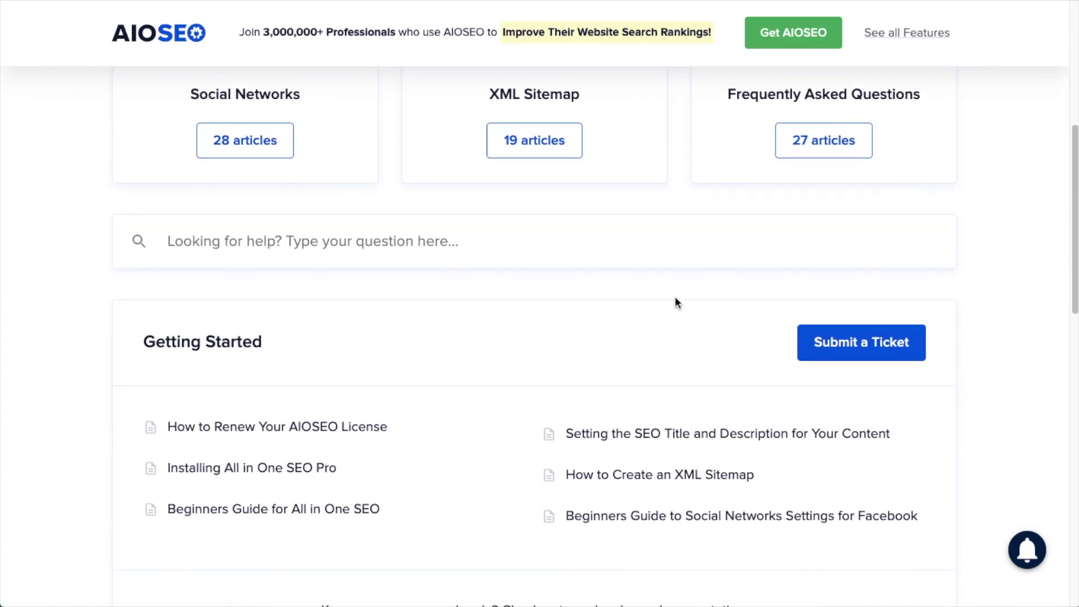